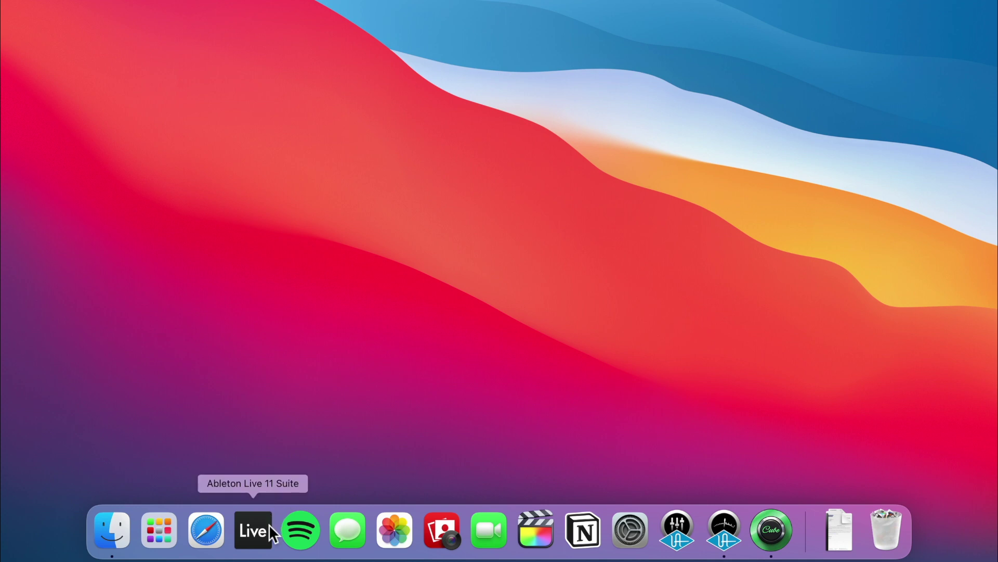
Launch Ableton Live 11 Suite.
{"action": "left_click", "coordinate": [270, 524]}
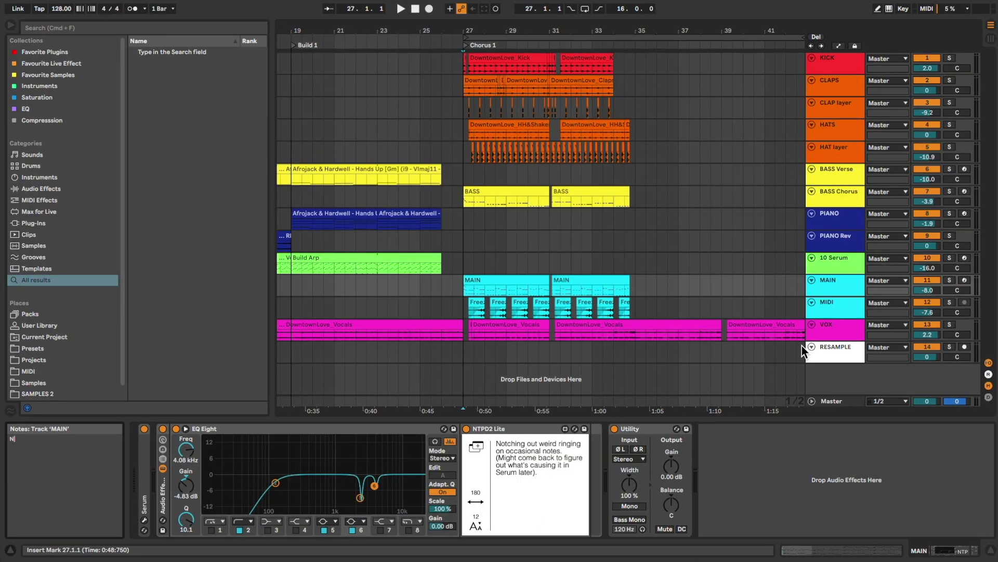
Write "Notching out weird ringing on occasional notes" in the MAIN track's info text.
{"action": "type", "text": "otching out weird ringing on o"}
{"action": "type", "text": "ccasional notes"}
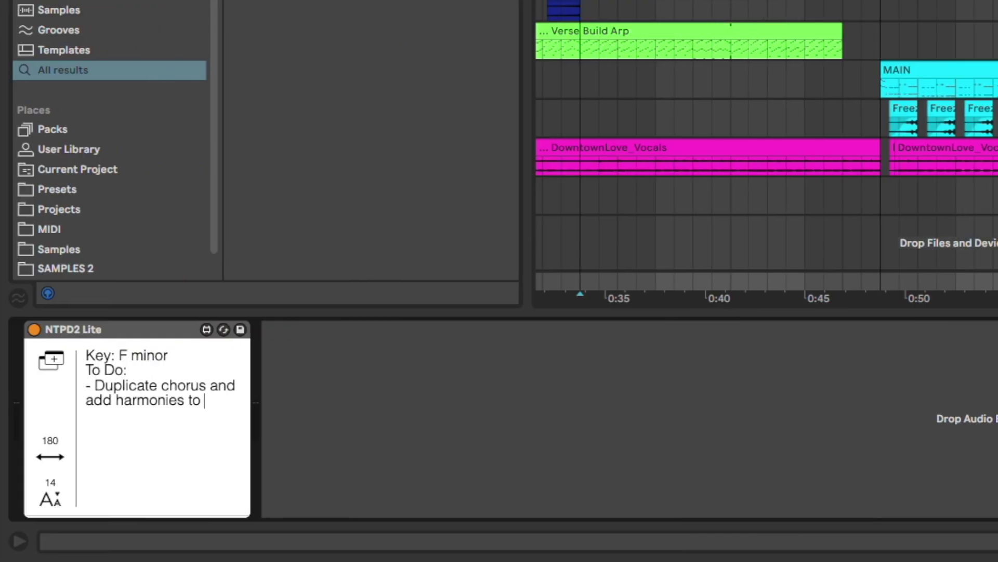
Complete the NTPD2 Lite to-do list with "second part", "- Add drums to build" and "- Work on transition into chorus".
{"action": "type", "text": "second part"}
{"action": "key", "text": "Return"}
{"action": "type", "text": "- Add drums to build"}
{"action": "key", "text": "Return"}
{"action": "type", "text": "- Work on transition into chorus"}
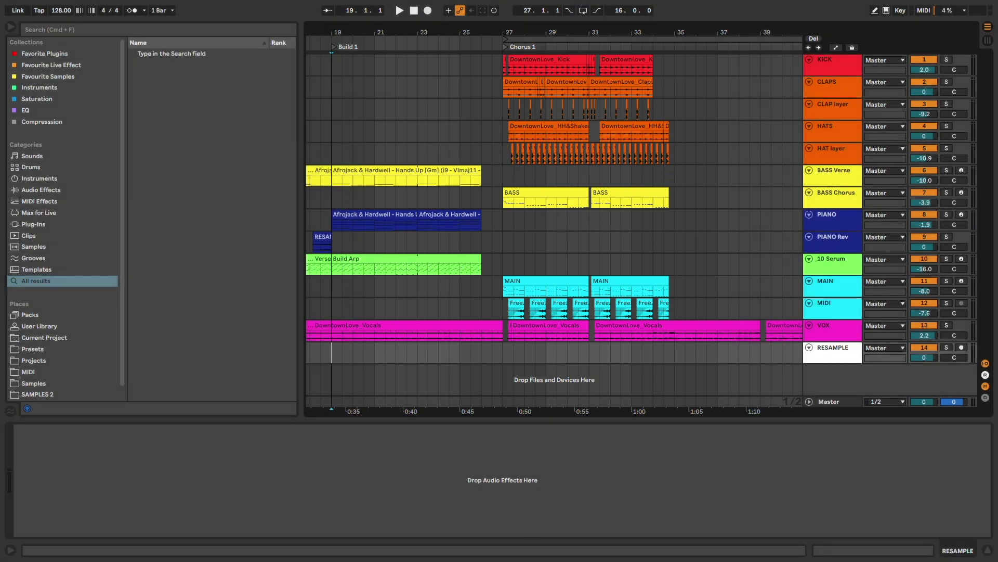
Add MNotepad to the Master track and start its note with "Key:".
{"action": "left_click", "coordinate": [834, 403]}
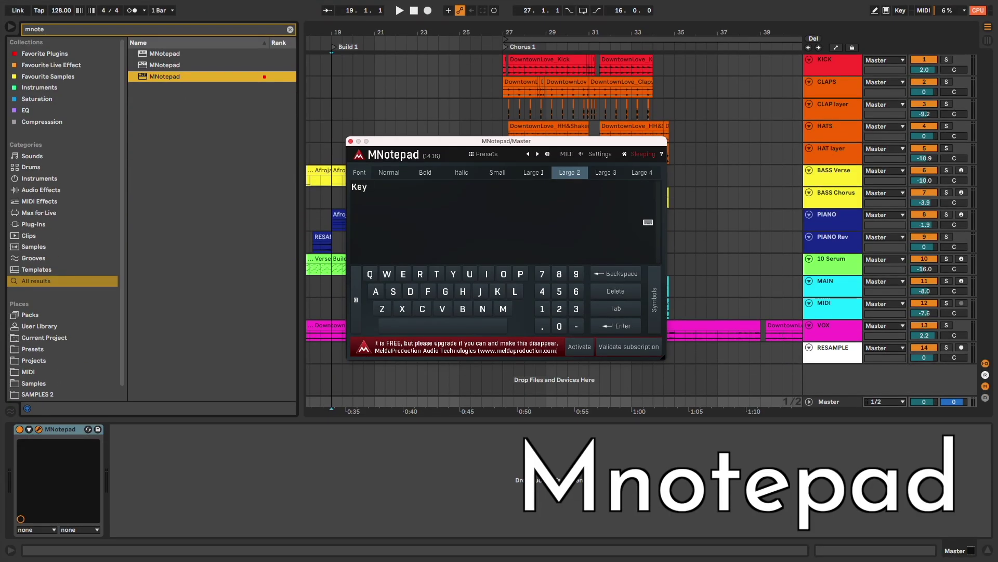
{"action": "type", "text": ":"}
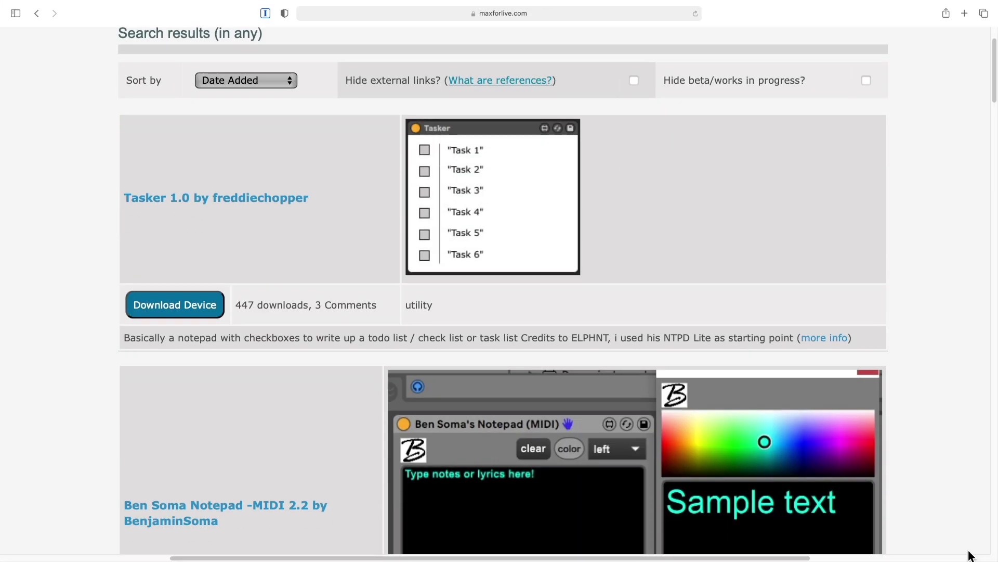
Look through the notepad devices in the maxforlive.com search results.
{"action": "scroll", "coordinate": [971, 556], "scroll_direction": "down", "scroll_amount": 15}
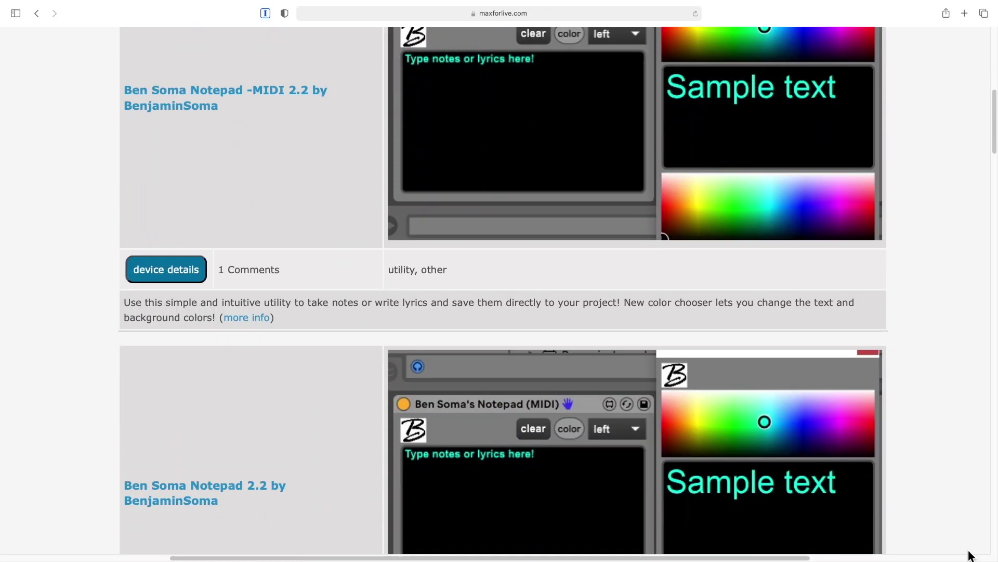
{"action": "scroll", "coordinate": [970, 556], "scroll_direction": "down", "scroll_amount": 17}
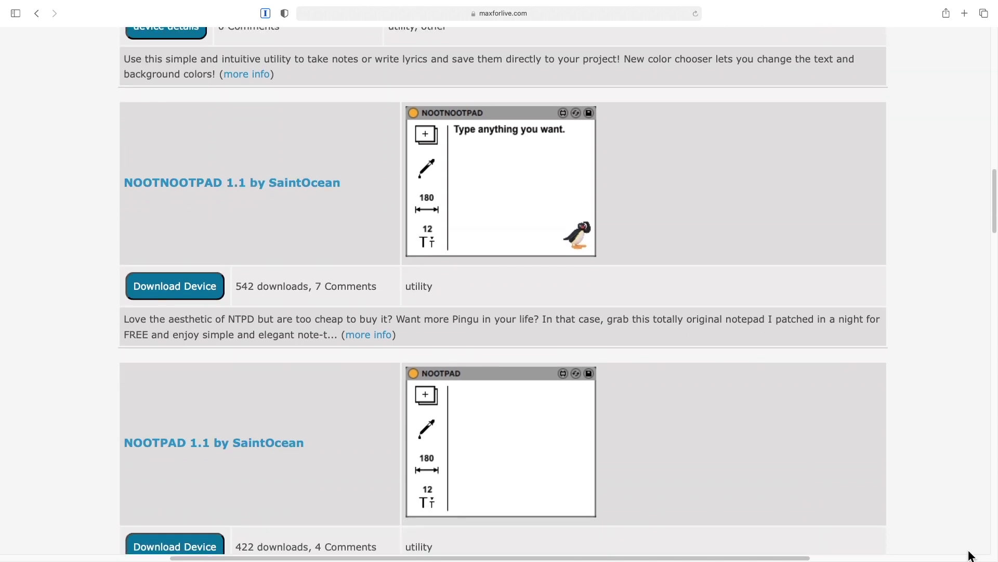
{"action": "scroll", "coordinate": [971, 555], "scroll_direction": "down", "scroll_amount": 10}
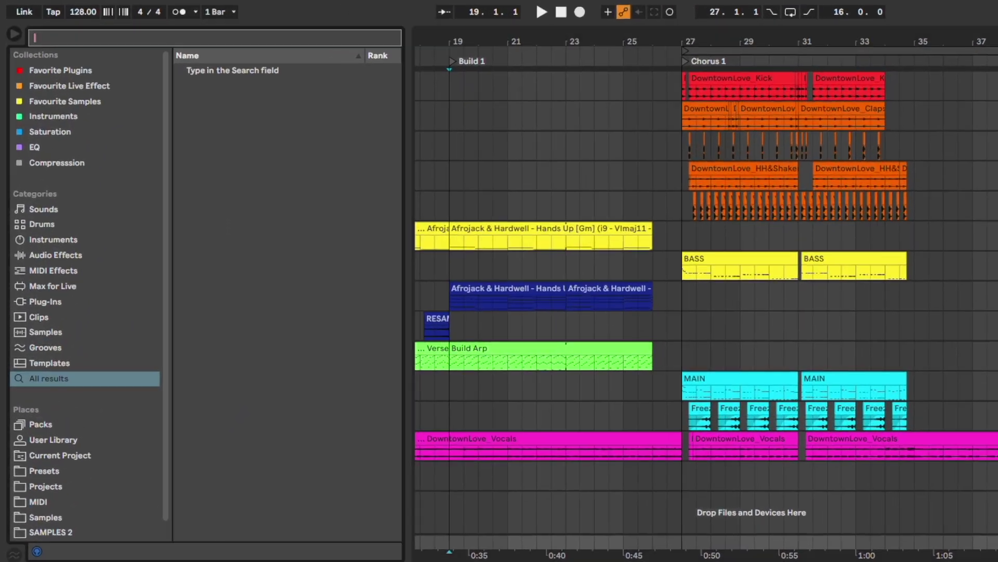
Search the Live browser for "ntpd" and put NTPD2 Lite on the Master track with the note "Key: F minor".
{"action": "key", "text": "super+f"}
{"action": "type", "text": "ntp"}
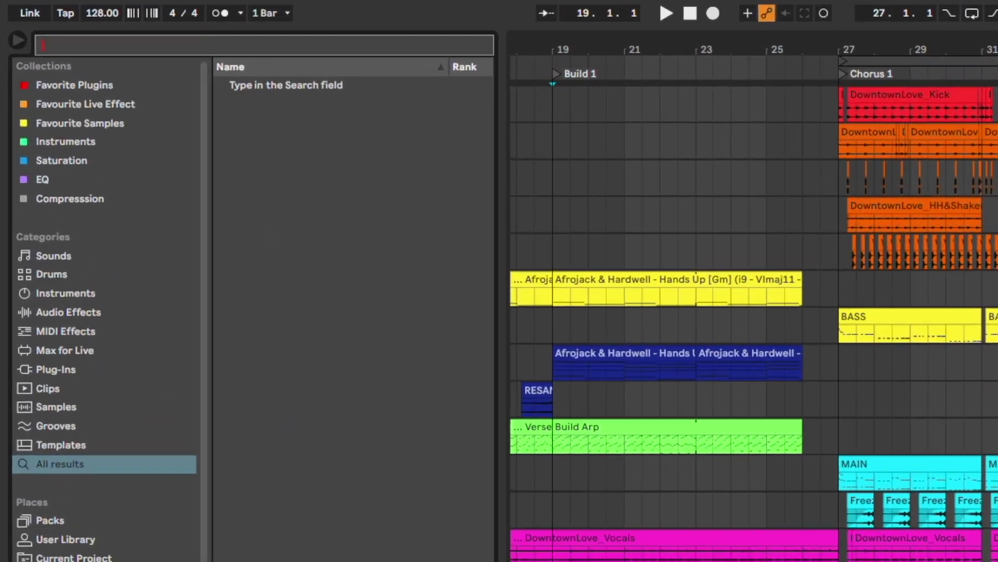
{"action": "type", "text": "d"}
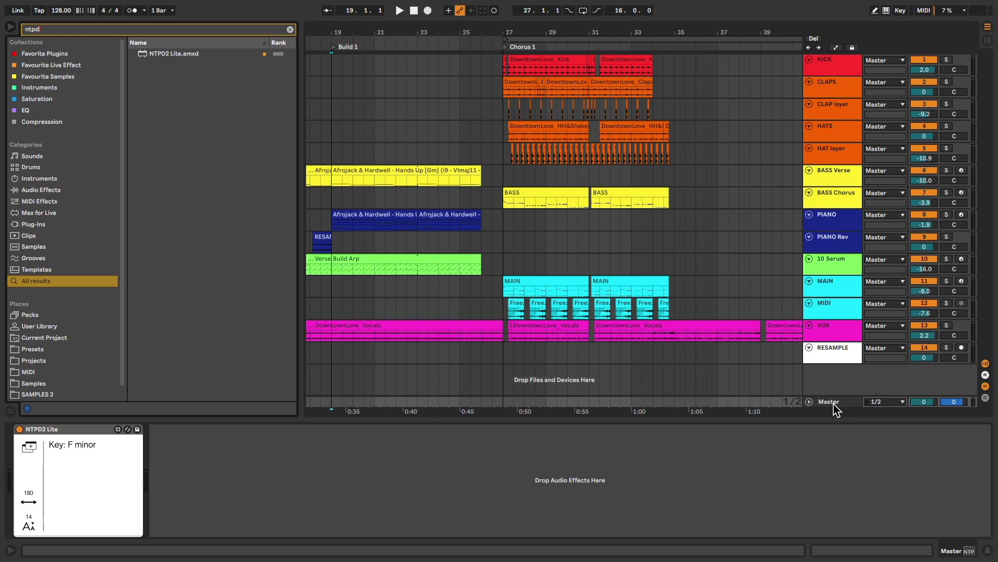
{"action": "key", "text": "Escape"}
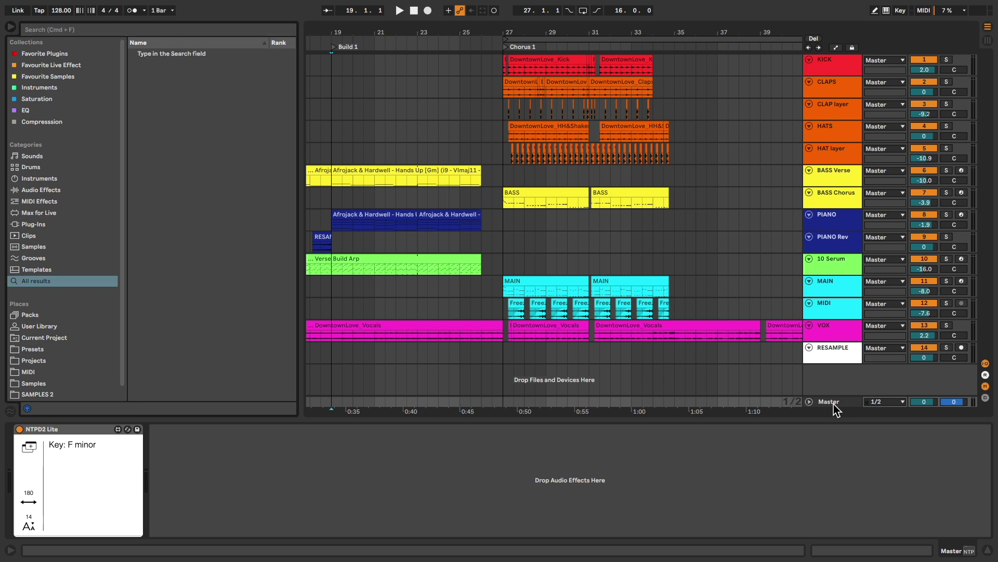
{"action": "left_click", "coordinate": [41, 8]}
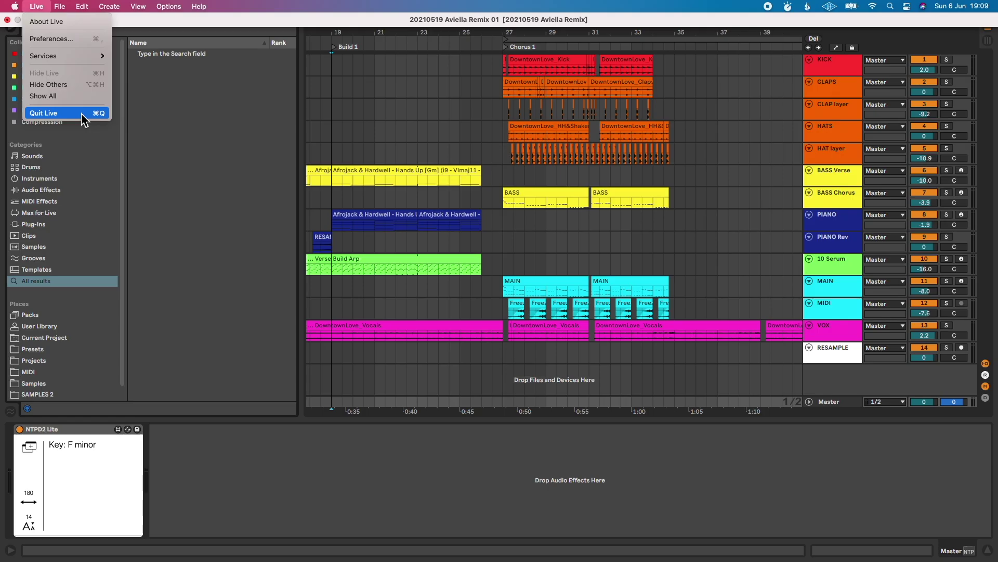
Start a "To Do:" list under the key in NTPD2 Lite with "- Duplicate chorus and add harmonies to second part".
{"action": "left_click", "coordinate": [136, 443]}
{"action": "key", "text": "Return"}
{"action": "type", "text": "To Do:"}
{"action": "key", "text": "Return"}
{"action": "type", "text": "- Duplicate chorus "}
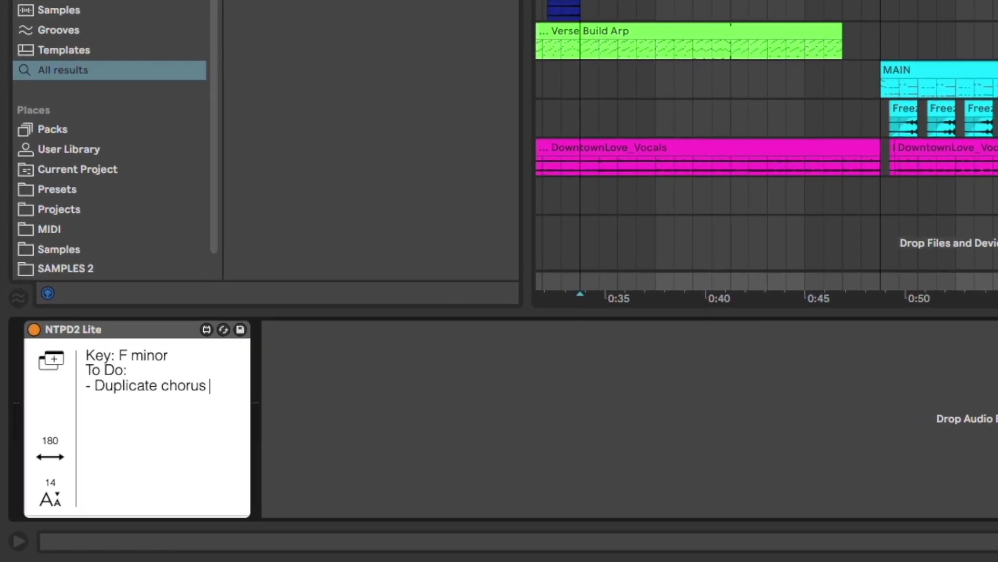
{"action": "type", "text": "and add harmonies to second part"}
Add the items "- Add drums to build" and "- Work on transition into chorus" to the NTPD2 Lite to-do list.
{"action": "key", "text": "Return"}
{"action": "type", "text": "- Add drums "}
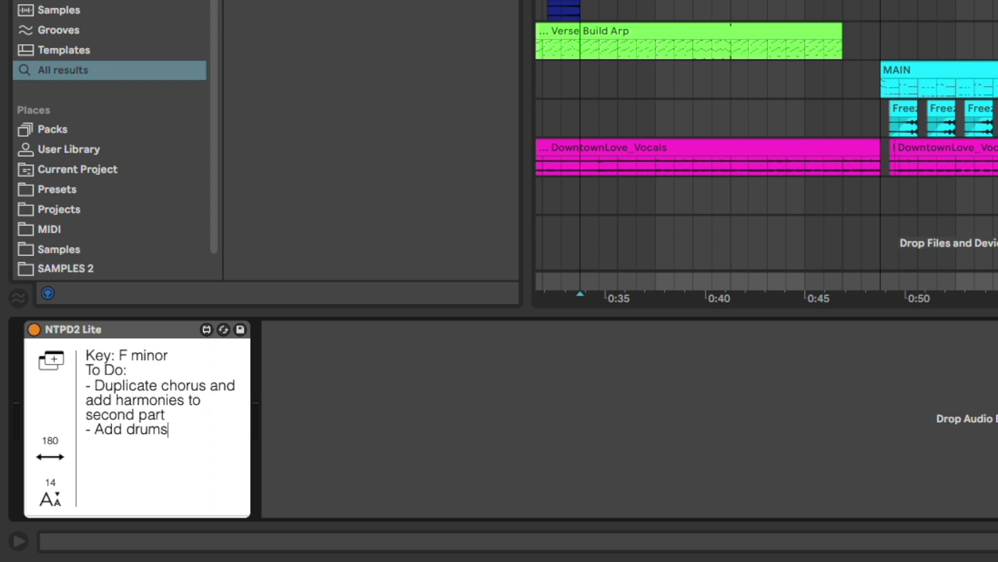
{"action": "type", "text": "to build"}
{"action": "key", "text": "Return"}
{"action": "type", "text": "- Work on transition into ch"}
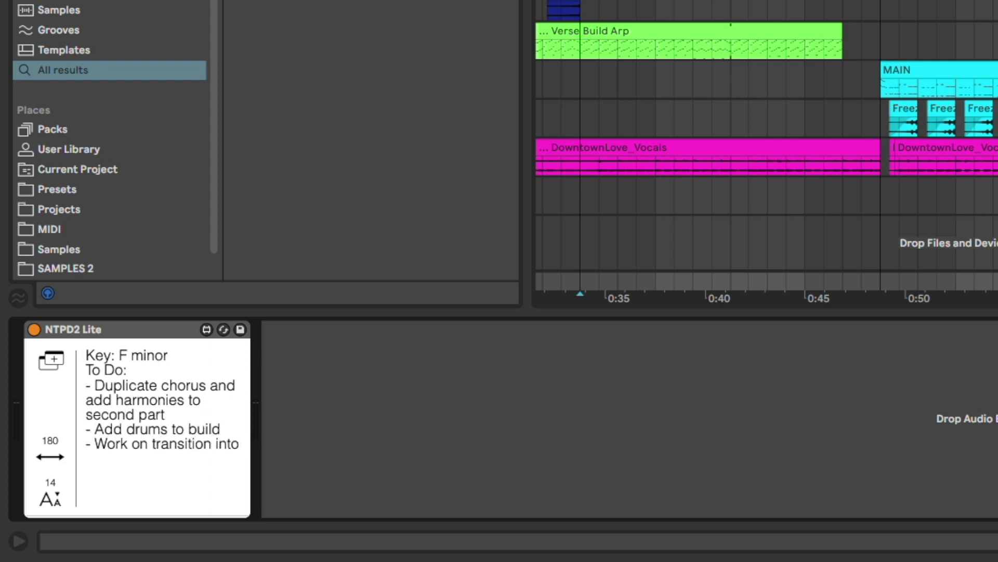
{"action": "type", "text": "orus"}
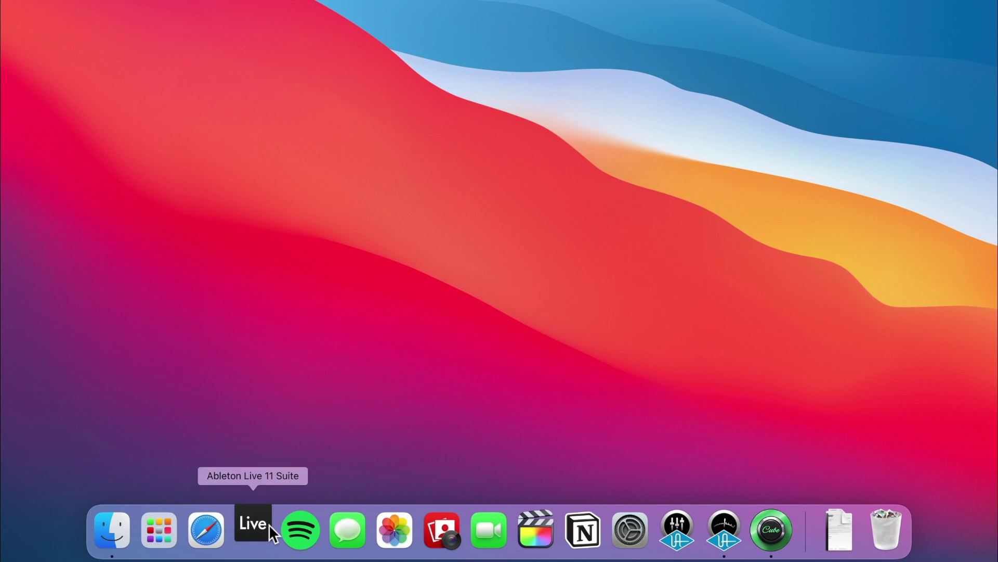
Reopen Ableton Live 11 Suite.
{"action": "left_click", "coordinate": [269, 524]}
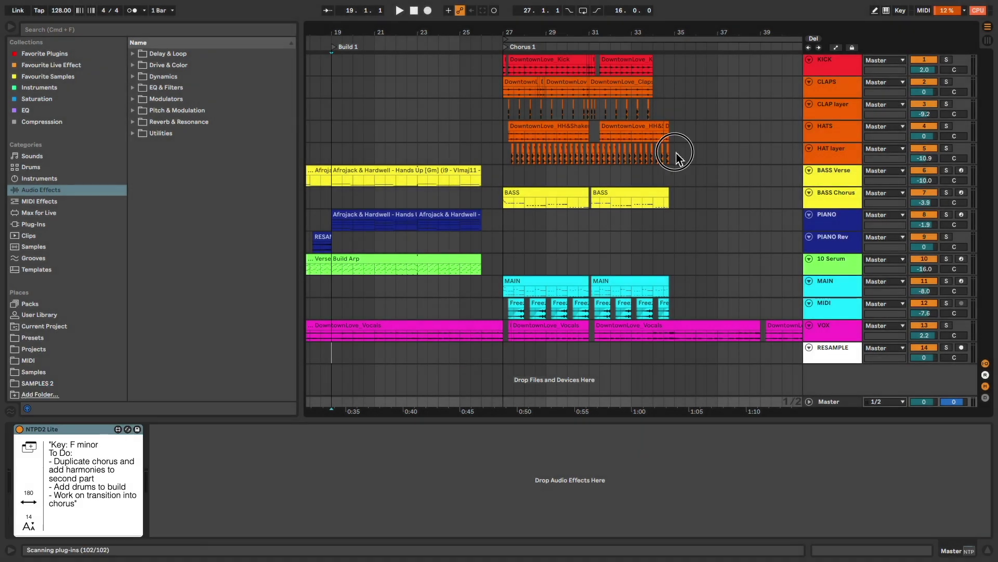
Loop the eight bars of Chorus 1 from bar 27 and move the loop region to the bars following it.
{"action": "left_click_drag", "start_coordinate": [669, 151], "coordinate": [504, 159]}
{"action": "key", "text": "super+l"}
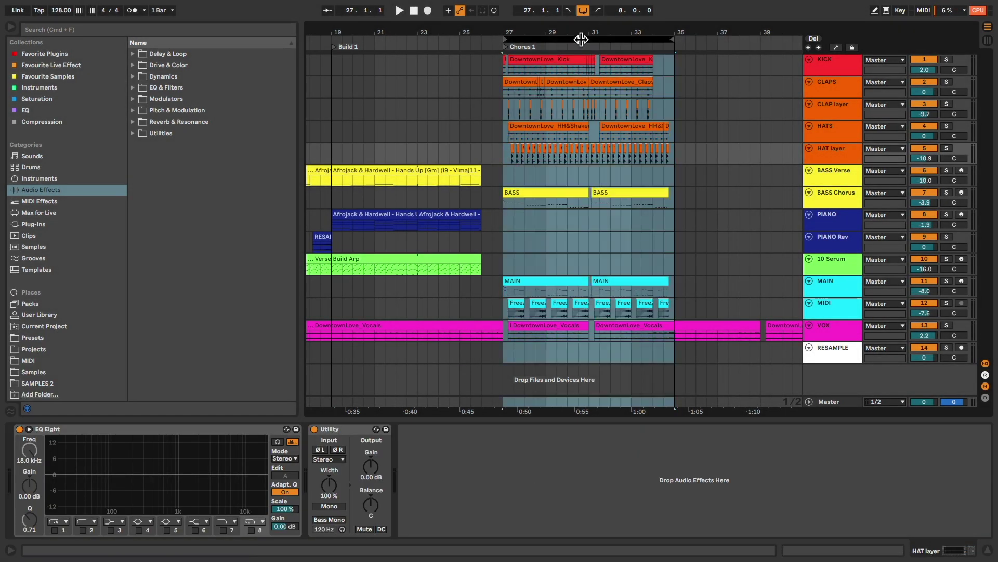
{"action": "left_click_drag", "start_coordinate": [581, 39], "coordinate": [740, 26]}
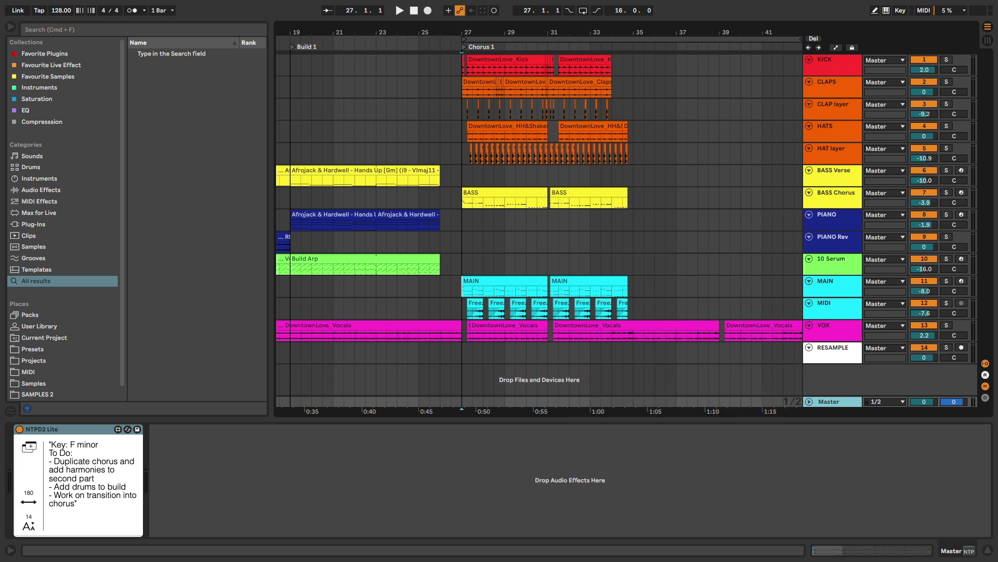
Toggle the Info View and give the MAIN track the info text "Notching out weird ringing on occasional notes.".
{"action": "left_click", "coordinate": [821, 297]}
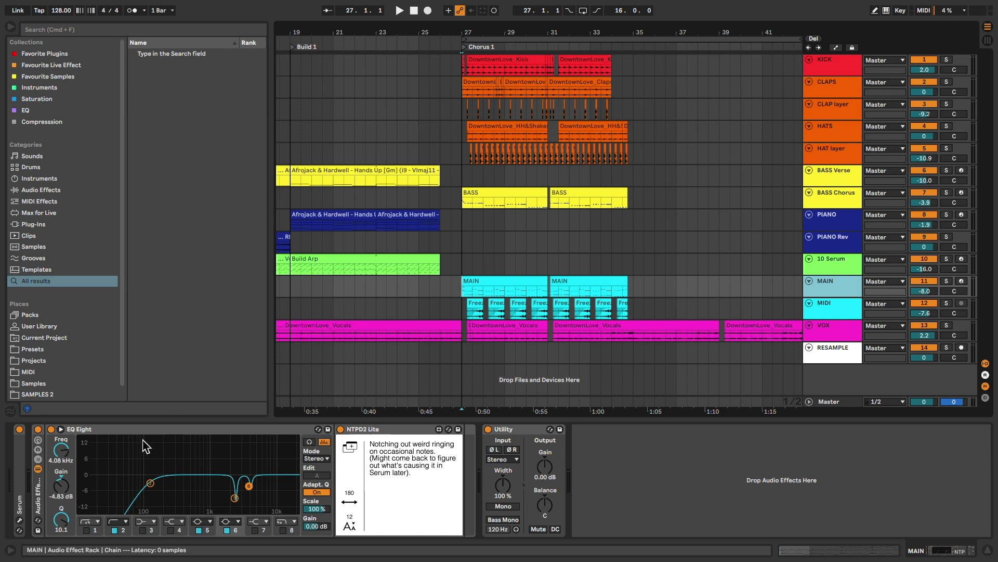
{"action": "left_click", "coordinate": [12, 549]}
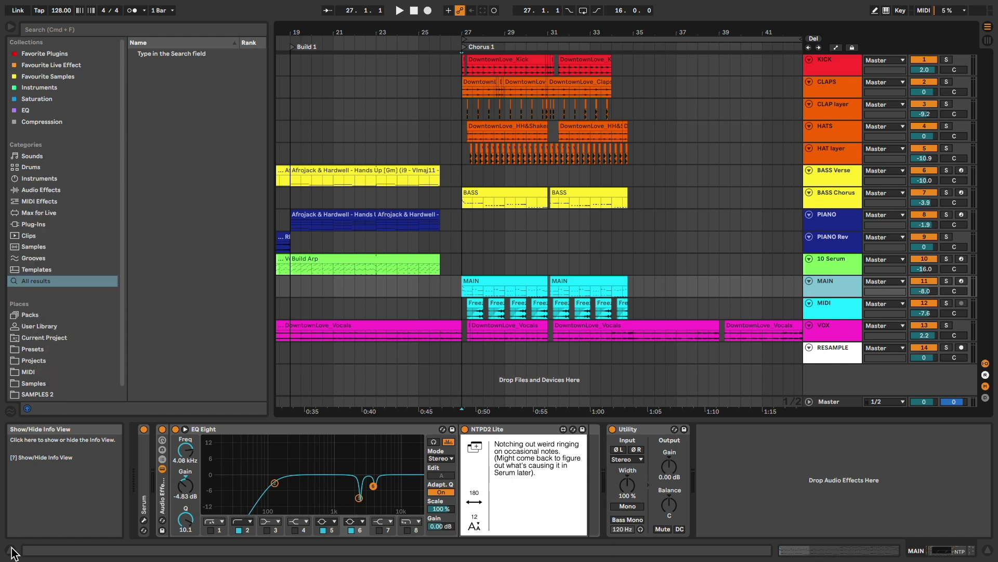
{"action": "right_click", "coordinate": [847, 286]}
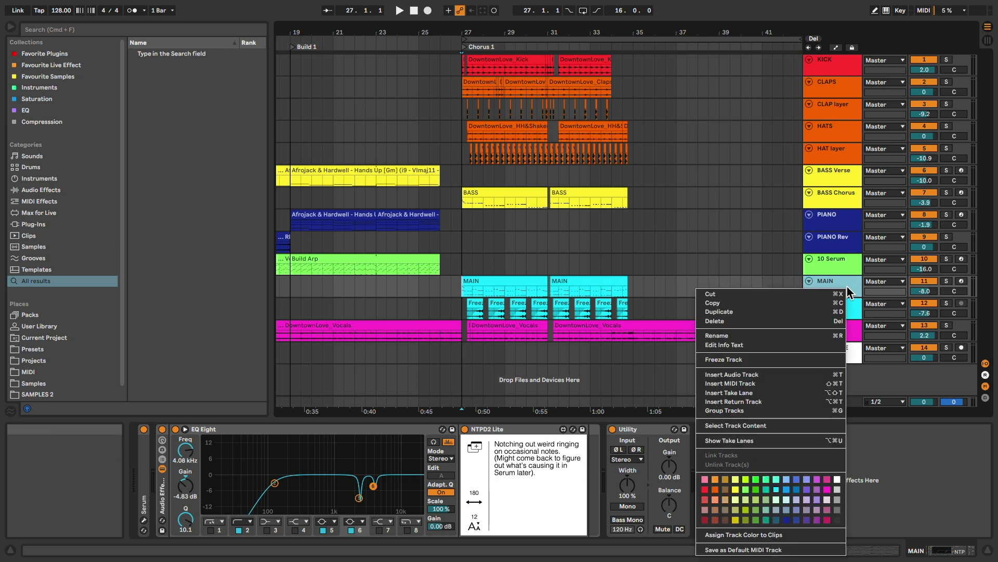
{"action": "left_click", "coordinate": [795, 345]}
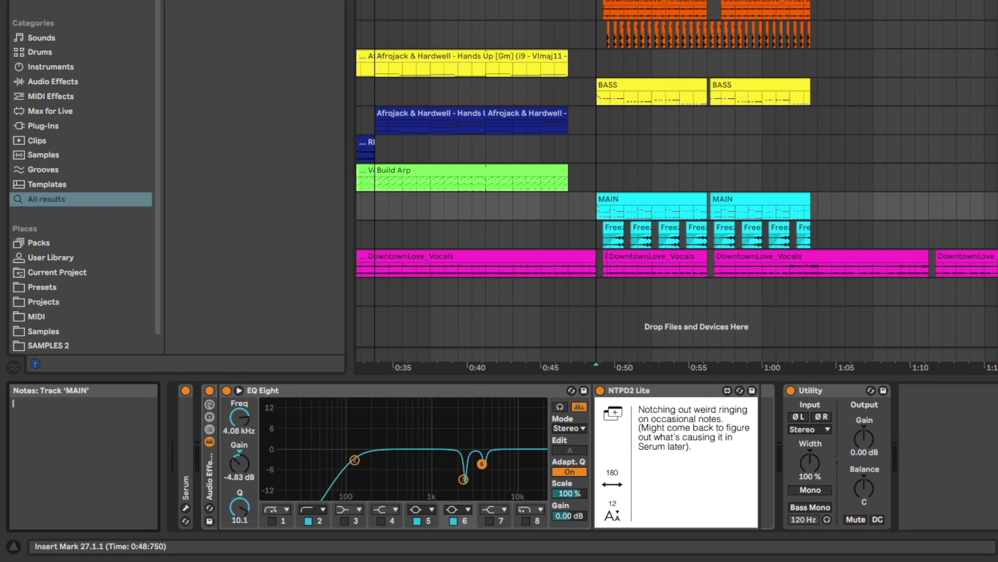
{"action": "type", "text": "Notching out weird ringing on occasional notes."}
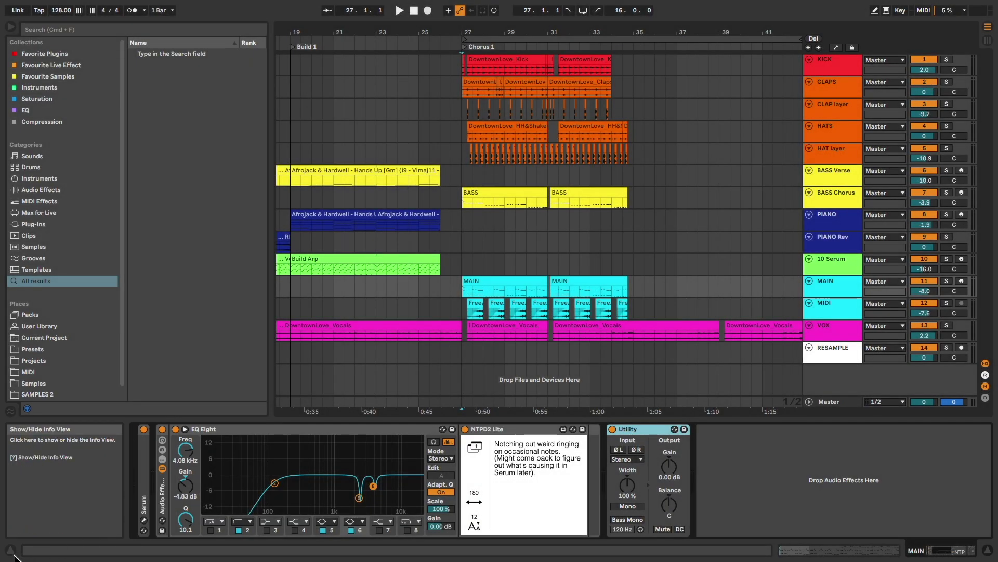
{"action": "left_click", "coordinate": [11, 552]}
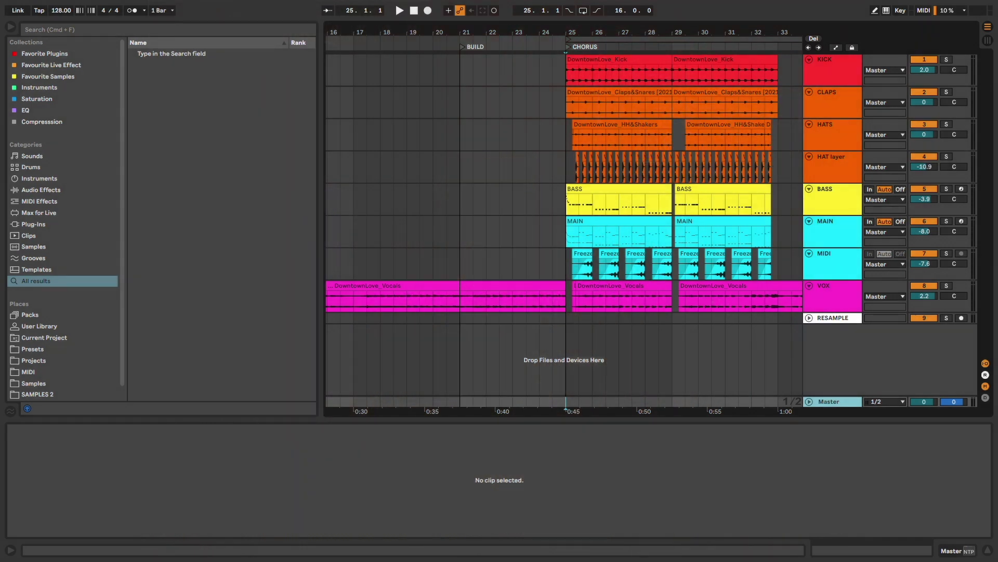
Insert a MIDI track named BASS below the BASS track, with a bar 21–25 clip whose name begins "Reese bass. Follow main chords.".
{"action": "left_click", "coordinate": [847, 195]}
{"action": "key", "text": "super+shift+t"}
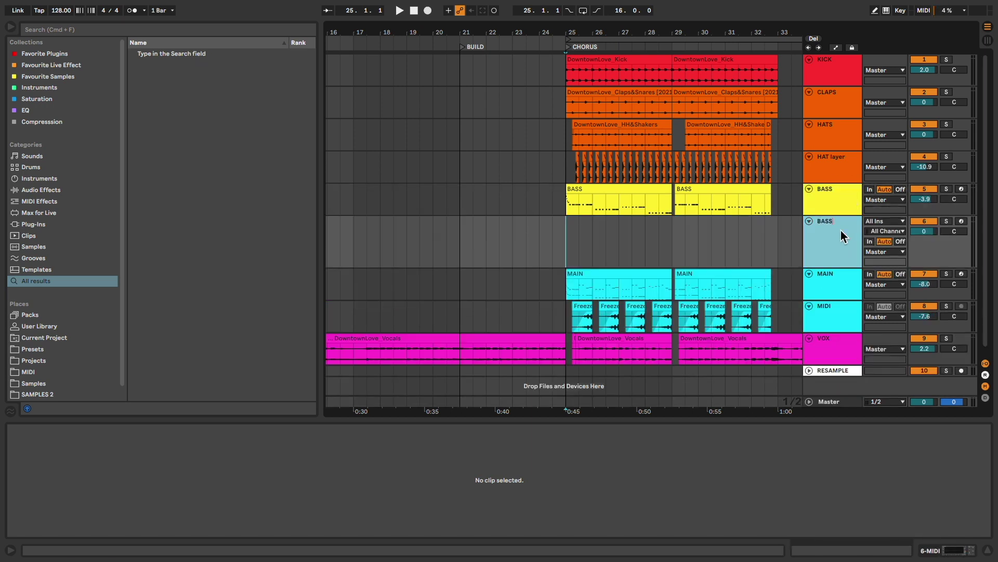
{"action": "left_click_drag", "start_coordinate": [461, 242], "coordinate": [565, 244]}
{"action": "key", "text": "super+shift+m"}
{"action": "key", "text": "super+r"}
{"action": "type", "text": "Reese bass"}
{"action": "type", "text": ". Follow main chords. Fad"}
{"action": "key", "text": "Return"}
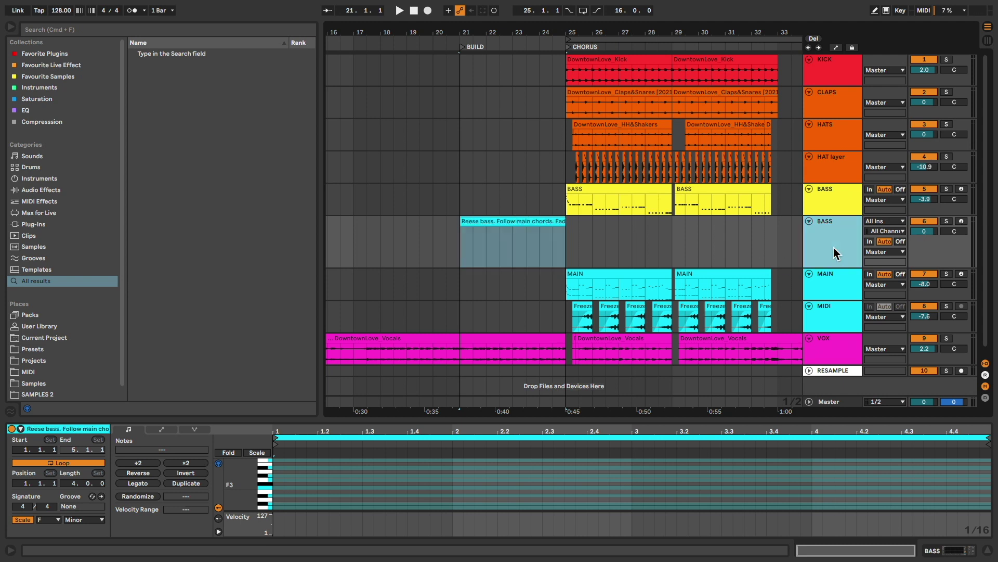
Insert a MIDI track named ARP below the new BASS track, with a clip over the build named "Arp getting faster and faster".
{"action": "key", "text": "super+shift+t"}
{"action": "key", "text": "super+r"}
{"action": "type", "text": "ARP"}
{"action": "key", "text": "Return"}
{"action": "left_click_drag", "start_coordinate": [565, 296], "coordinate": [461, 312]}
{"action": "key", "text": "super+shift+m"}
{"action": "key", "text": "super+r"}
{"action": "type", "text": "Arp getting faster and faster"}
{"action": "key", "text": "Return"}
Insert an audio track below ARP and place the Cymatics x San Holo Loop 7 - 128 BPM build sample at bar 21.
{"action": "left_click", "coordinate": [823, 290]}
{"action": "key", "text": "super+t"}
{"action": "left_click", "coordinate": [48, 76]}
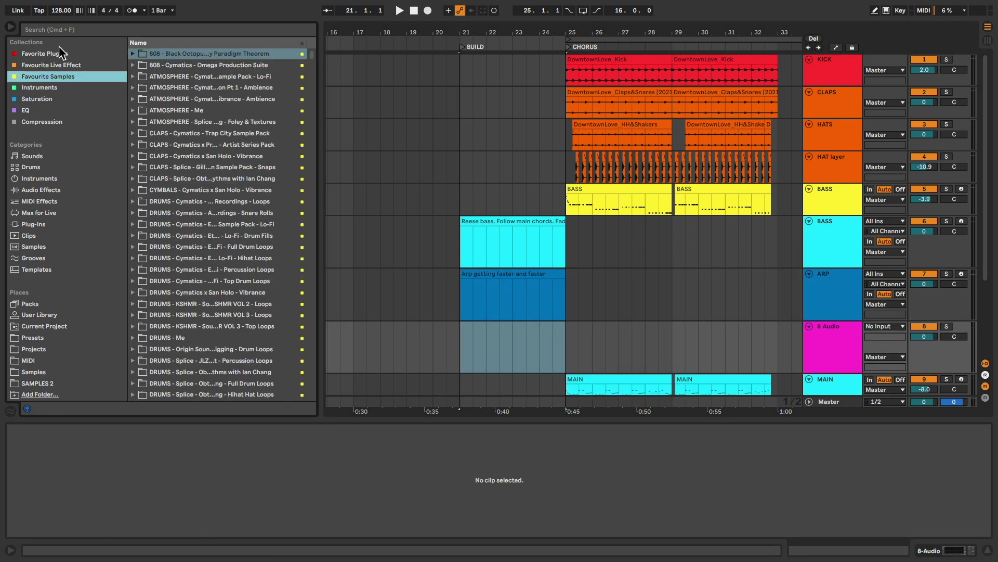
{"action": "left_click", "coordinate": [55, 30]}
{"action": "type", "text": "build 128"}
{"action": "left_click", "coordinate": [133, 54]}
{"action": "left_click_drag", "start_coordinate": [208, 88], "coordinate": [460, 341]}
Rename the build drum loop clip as CUSTOM DRUM BUILD.
{"action": "key", "text": "super+r"}
{"action": "type", "text": "CUSTOM DRUM BUILD"}
{"action": "key", "text": "Return"}
Recolor the new BASS, ARP and custom drum build tracks and their clips dark grey.
{"action": "left_click", "coordinate": [832, 343]}
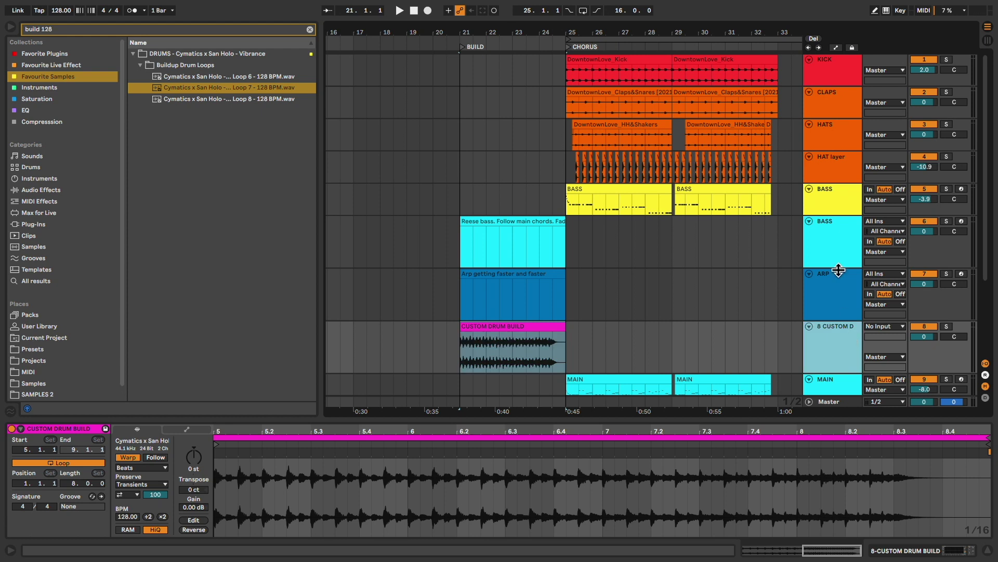
{"action": "right_click", "coordinate": [832, 343]}
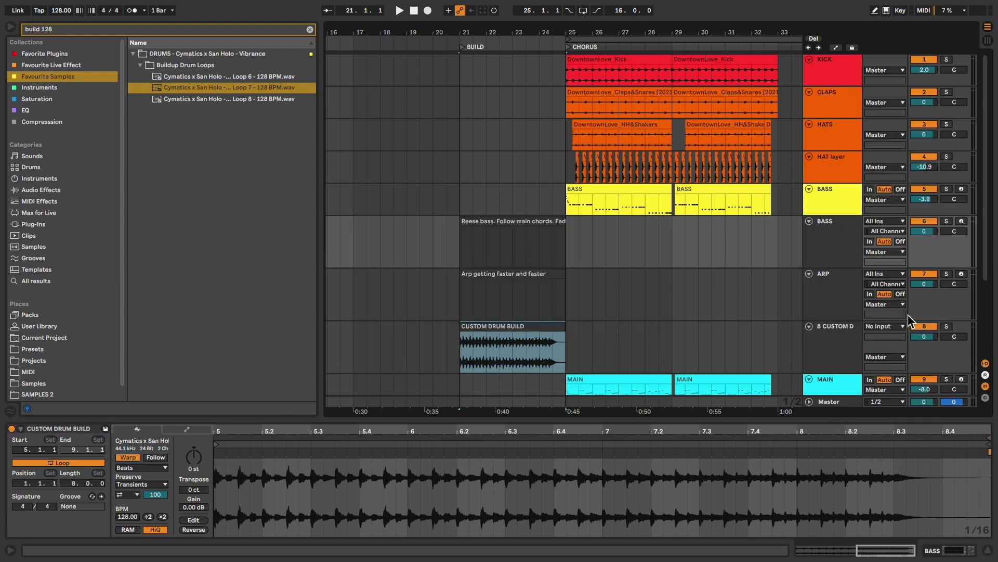